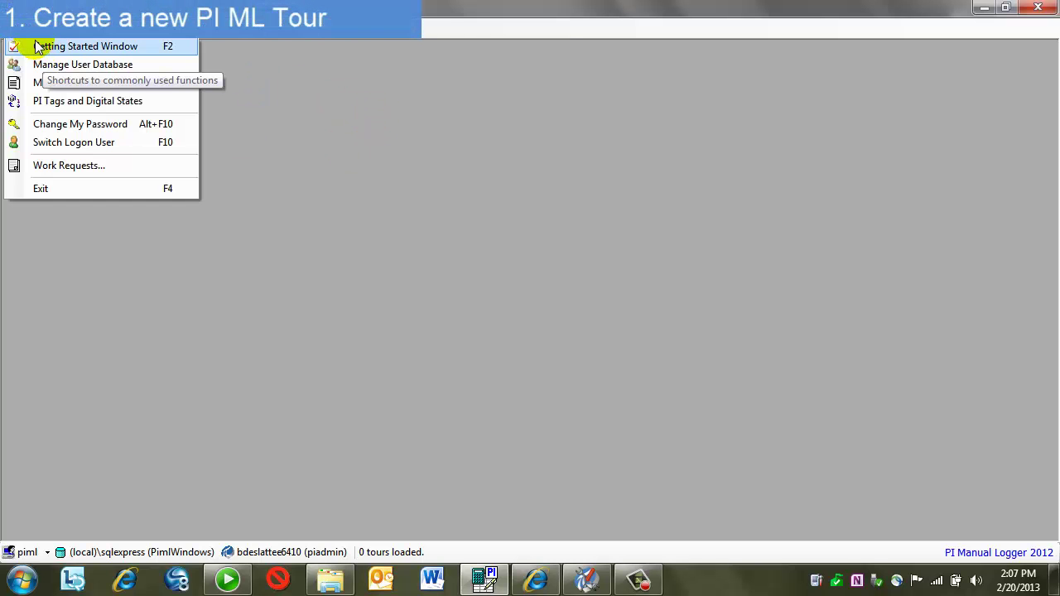
# Start a new tour in the Tour Creation Wizard and name it West Tank Farm.
pyautogui.click(46, 48)
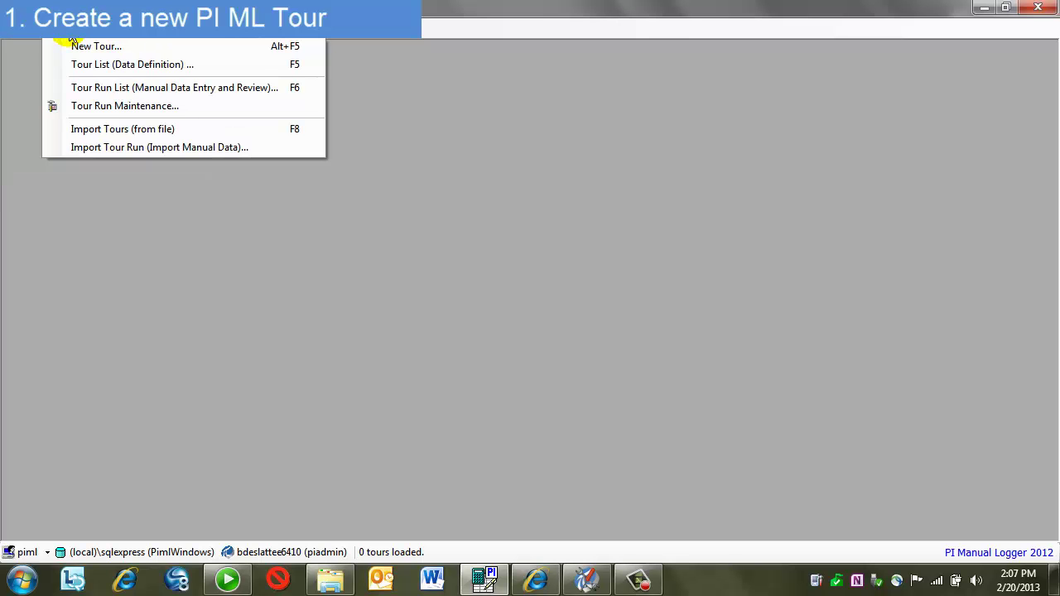
pyautogui.click(82, 47)
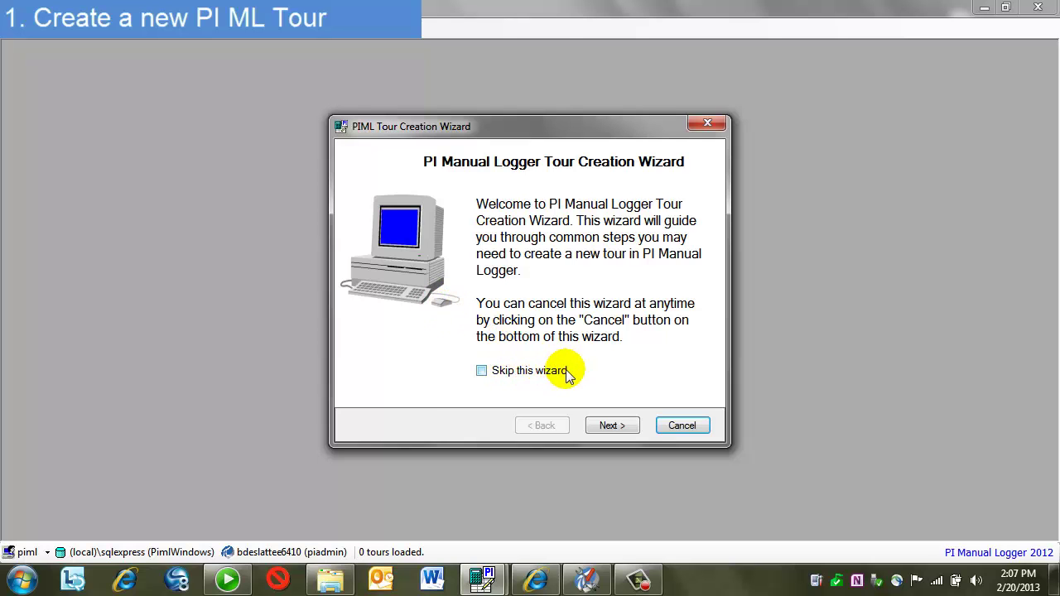
pyautogui.click(614, 426)
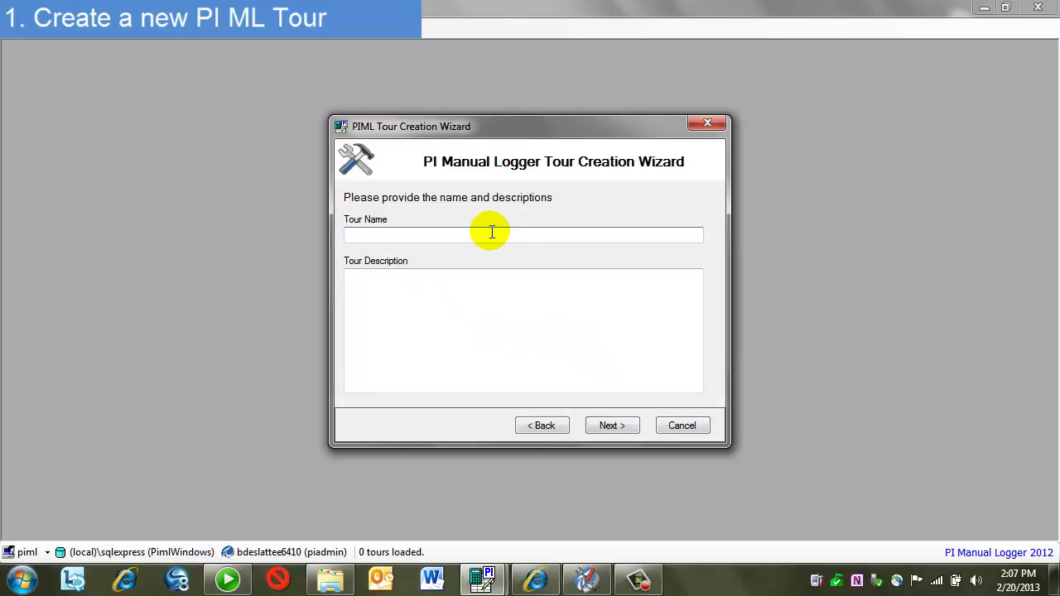
pyautogui.write('West Tank Farm')
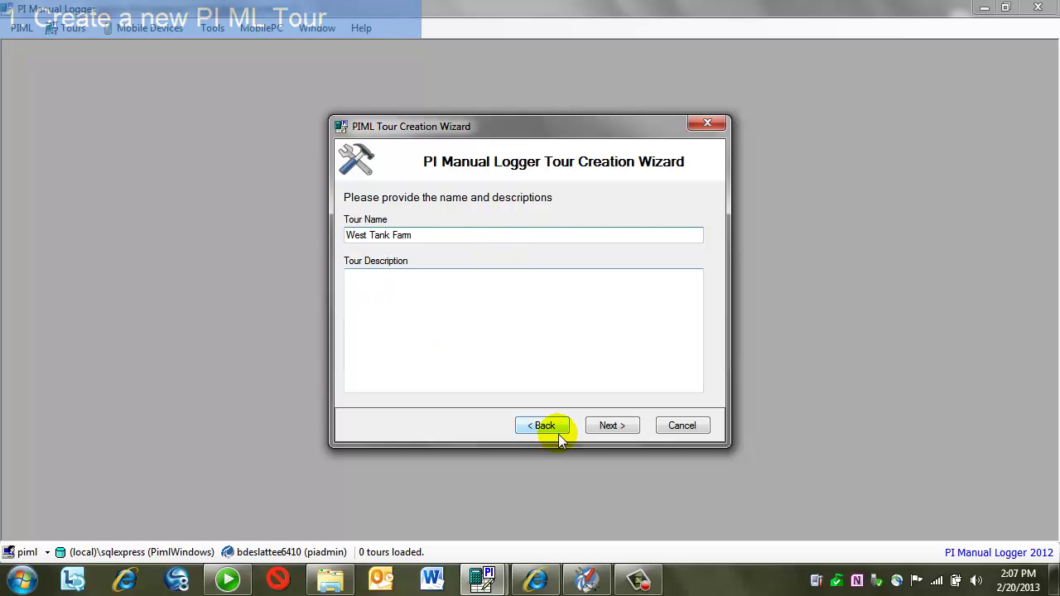
# Give the tour PIMLADMINS as full permission group and PIMLDataEntryOnly as data entry group.
pyautogui.click(611, 426)
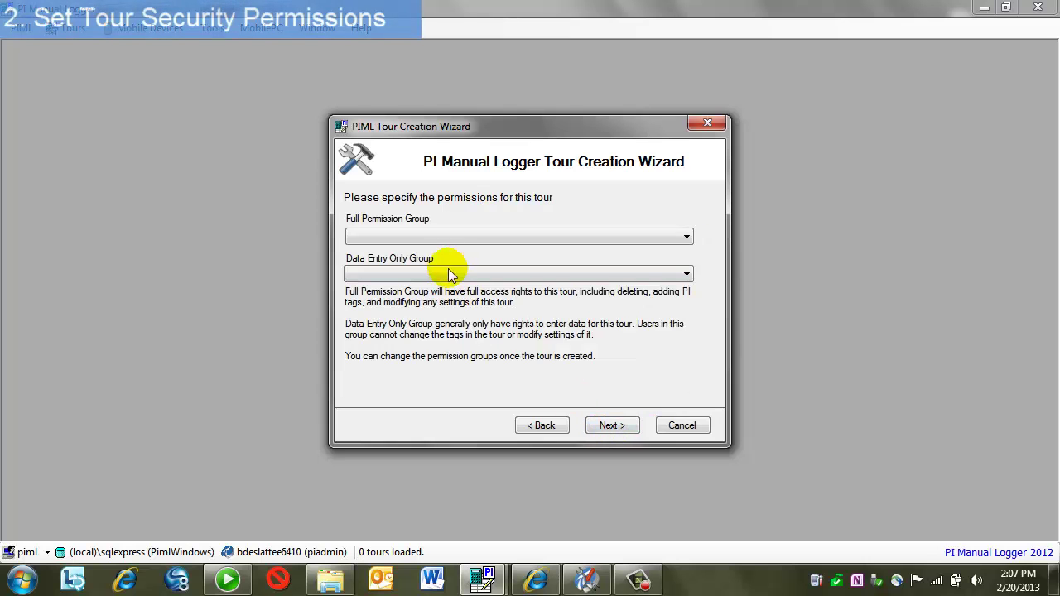
pyautogui.moveTo(462, 131); pyautogui.dragTo(438, 85)
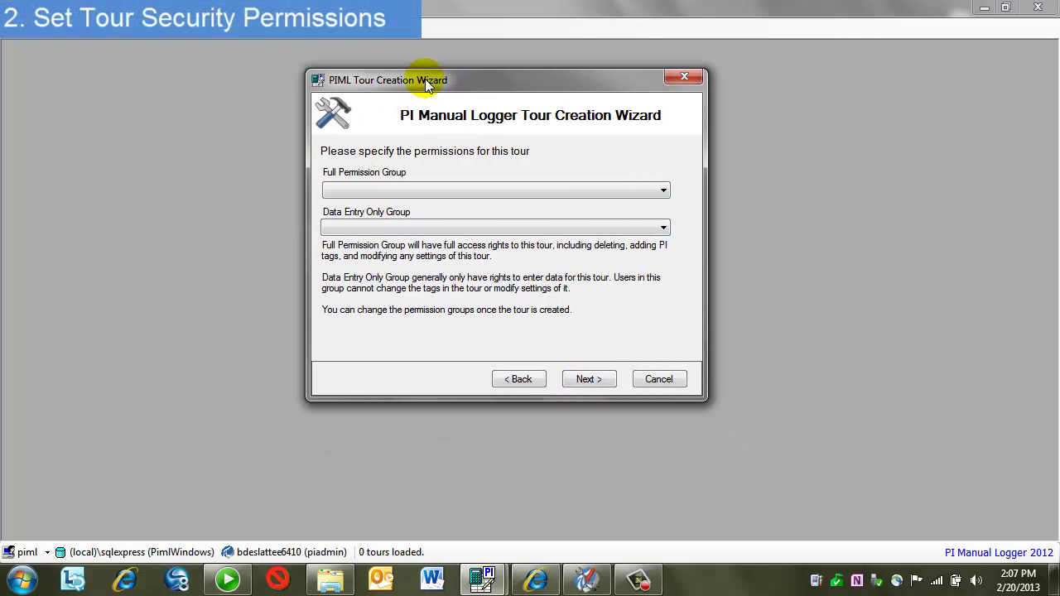
pyautogui.click(372, 189)
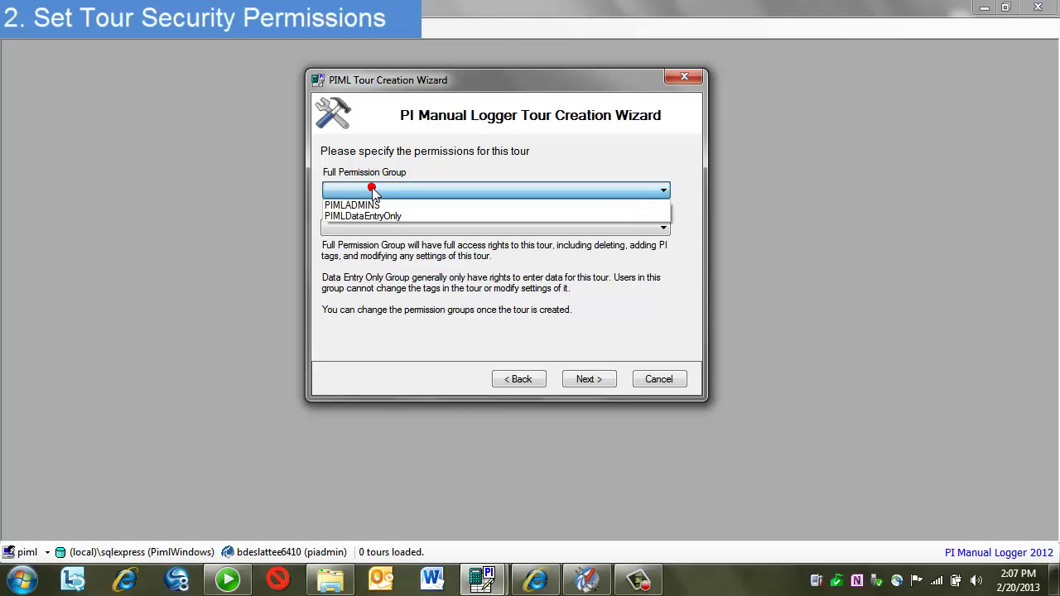
pyautogui.click(370, 205)
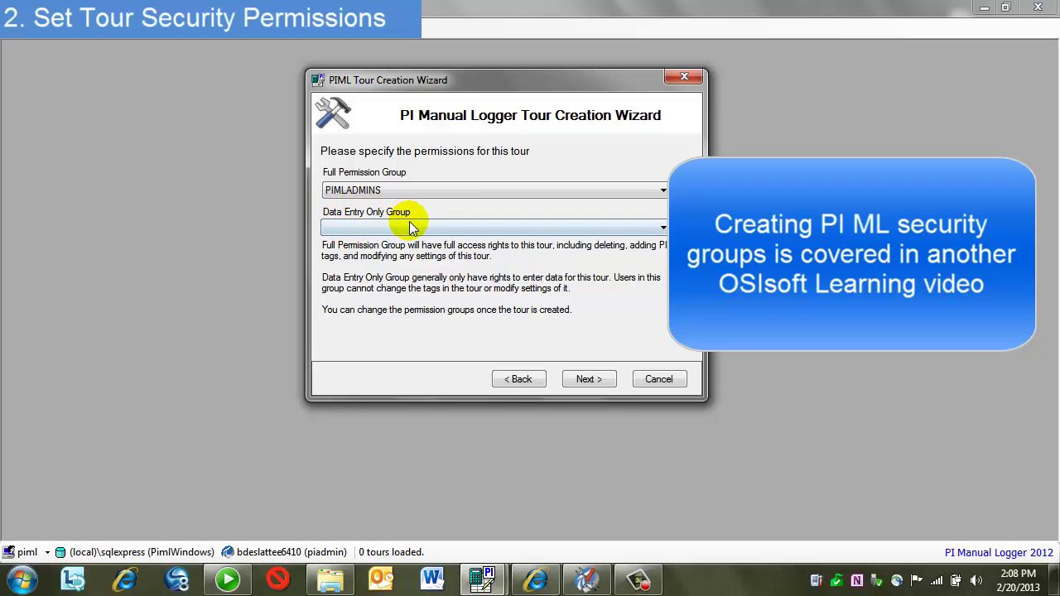
pyautogui.click(380, 230)
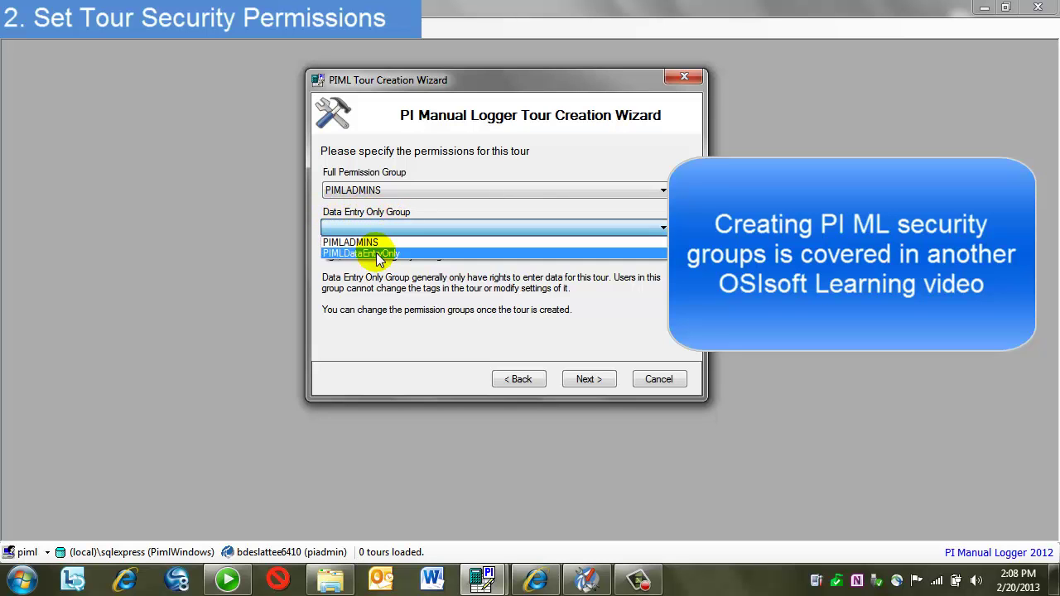
pyautogui.click(376, 252)
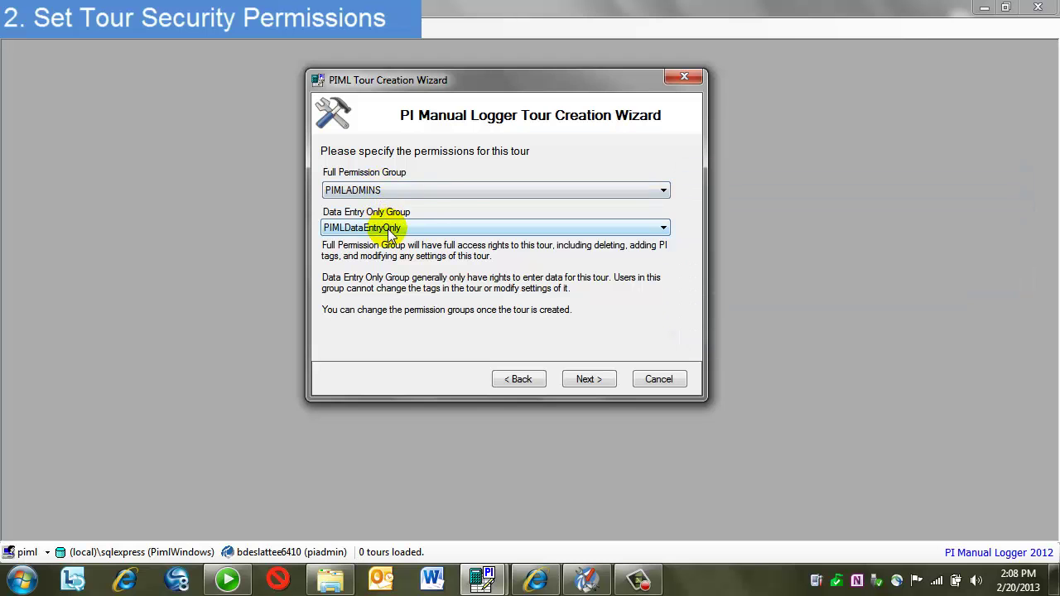
pyautogui.click(588, 379)
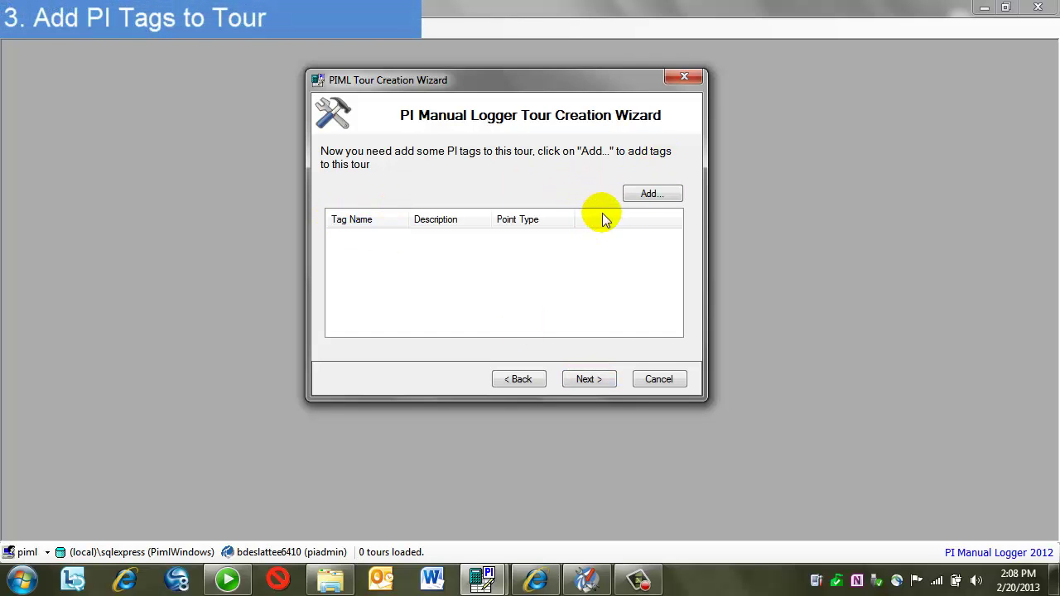
# Add all three Tank43 tags found with tag mask piml* and finish the wizard.
pyautogui.click(649, 197)
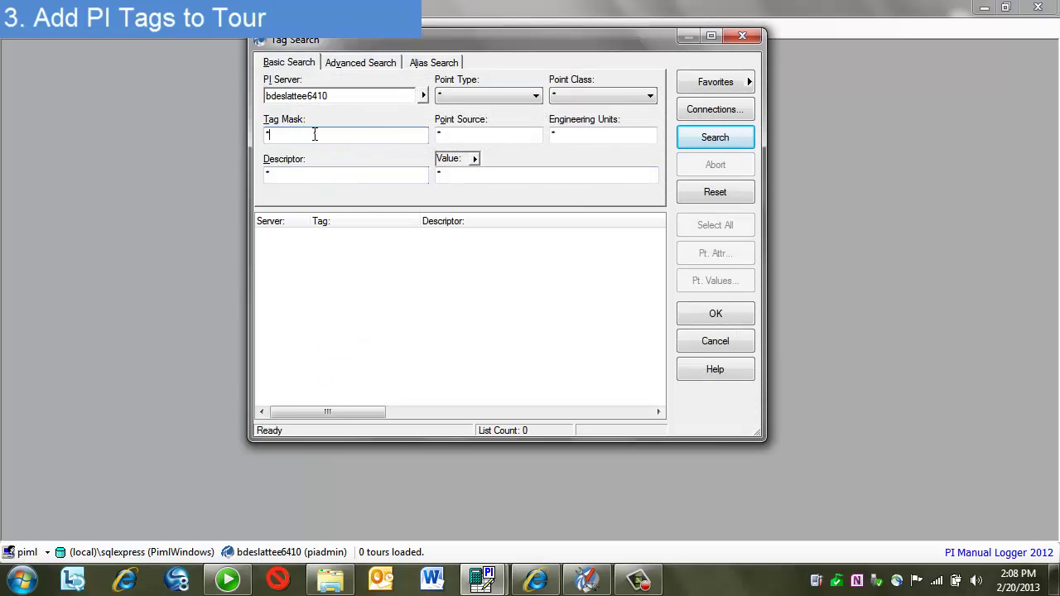
pyautogui.write('p0')
pyautogui.write('ml*')
pyautogui.press('Return')
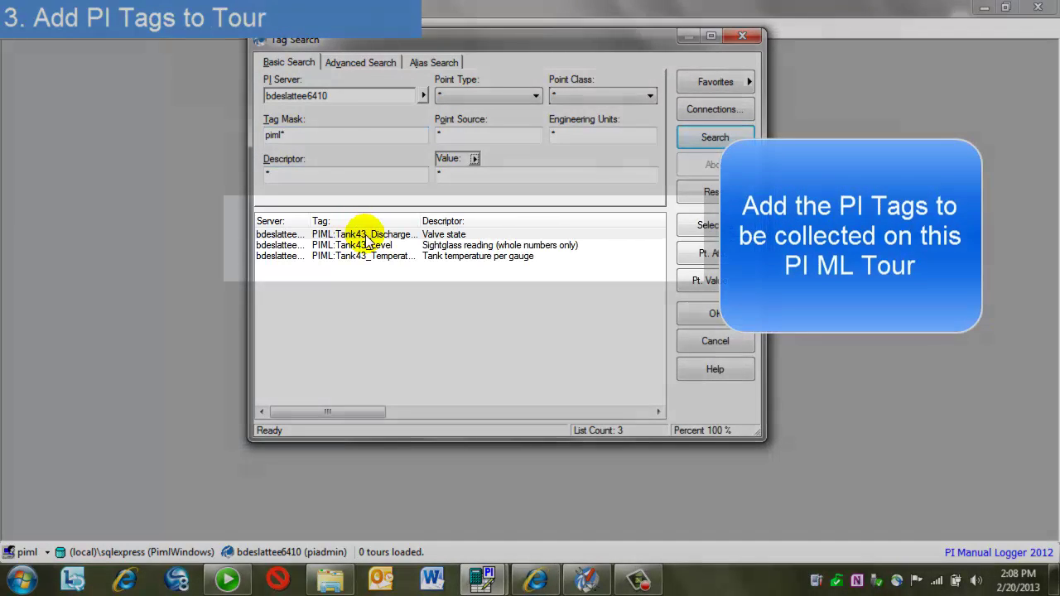
pyautogui.keyDown('shift'); pyautogui.click(363, 255); pyautogui.keyUp('shift')
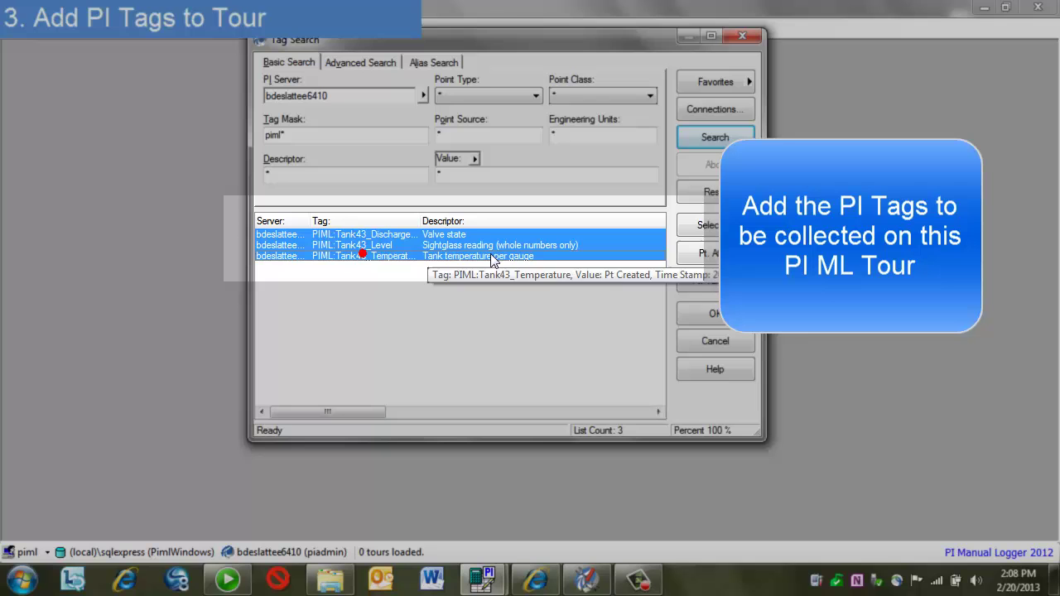
pyautogui.click(697, 321)
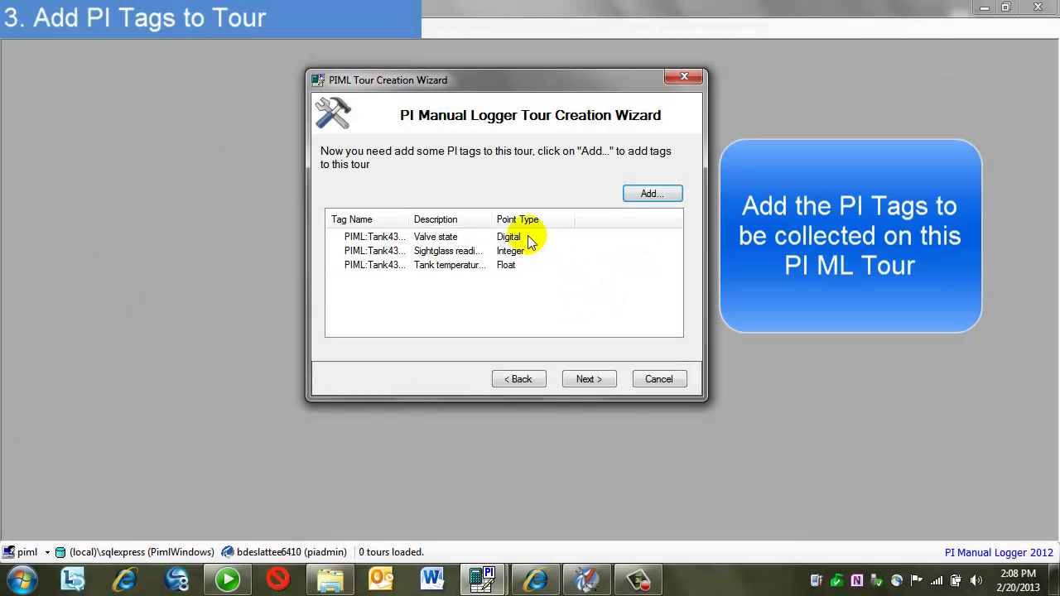
pyautogui.click(589, 379)
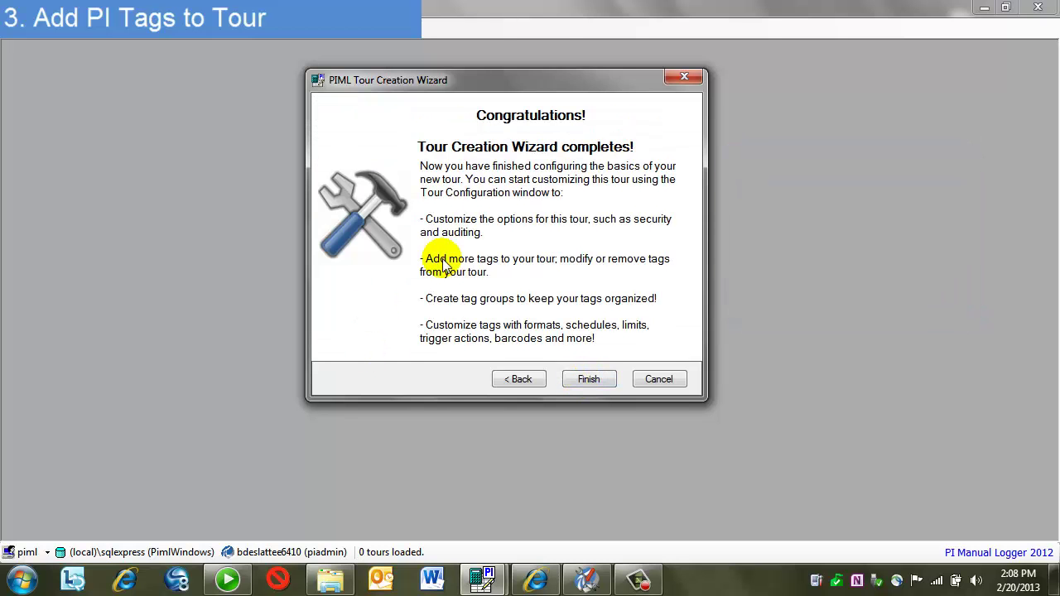
pyautogui.click(588, 381)
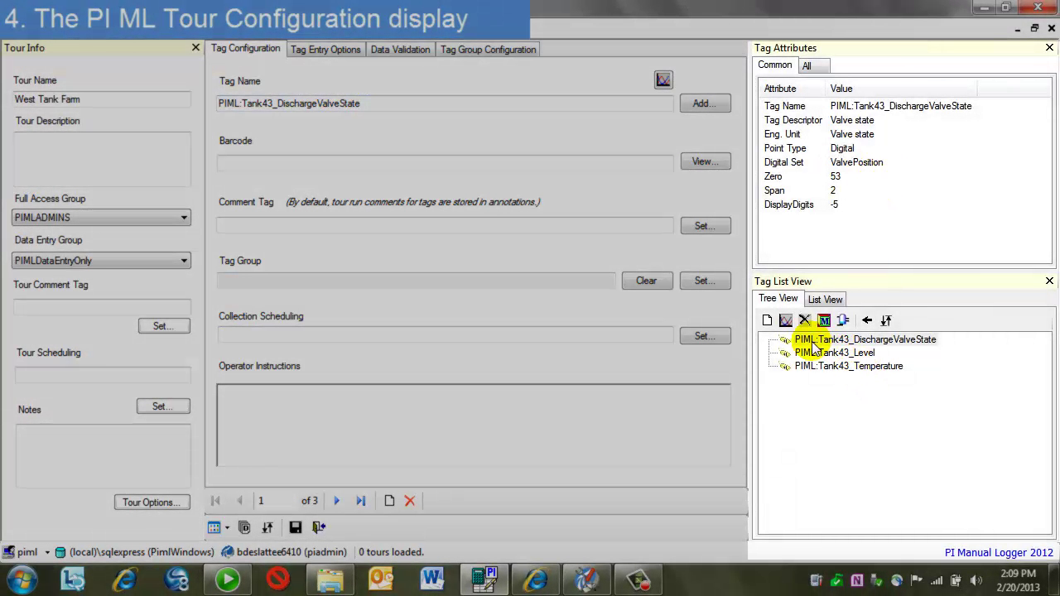
# Inspect each Tank43 tag, then drag Tank43_Temperature above DischargeValveState and Level.
pyautogui.click(818, 341)
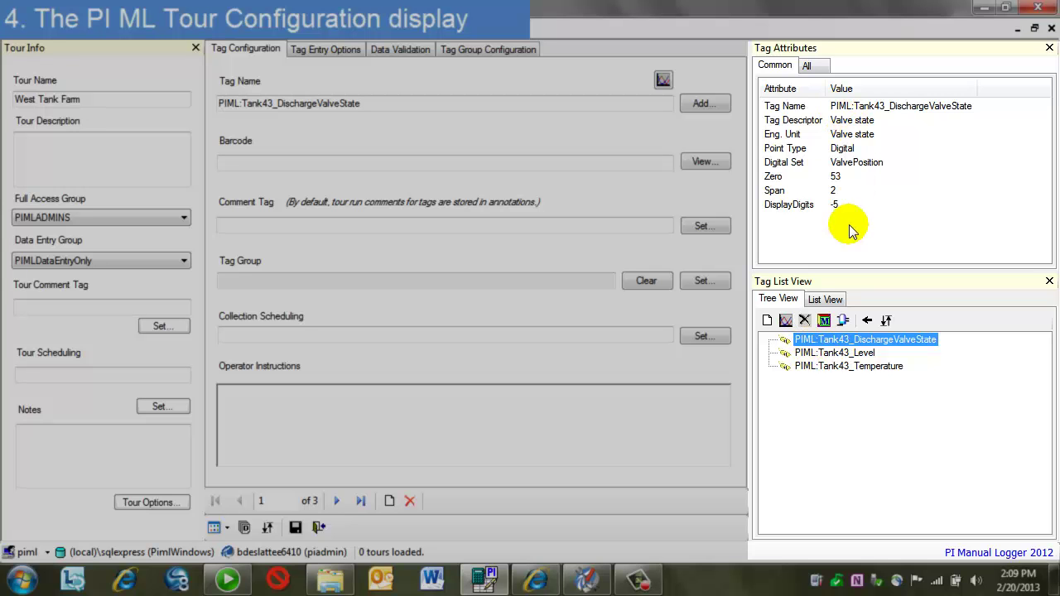
pyautogui.click(835, 354)
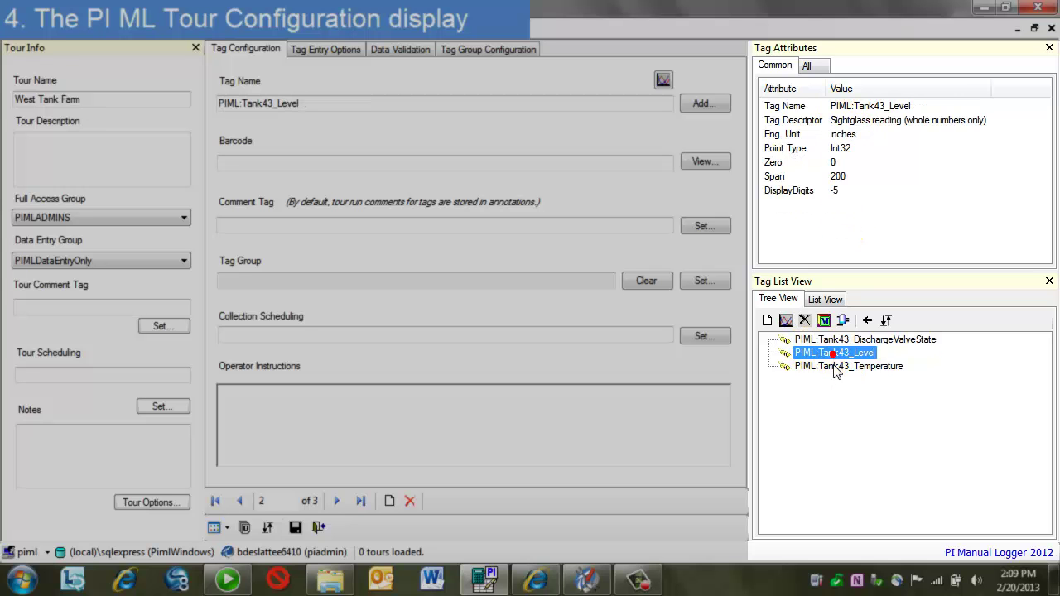
pyautogui.click(835, 367)
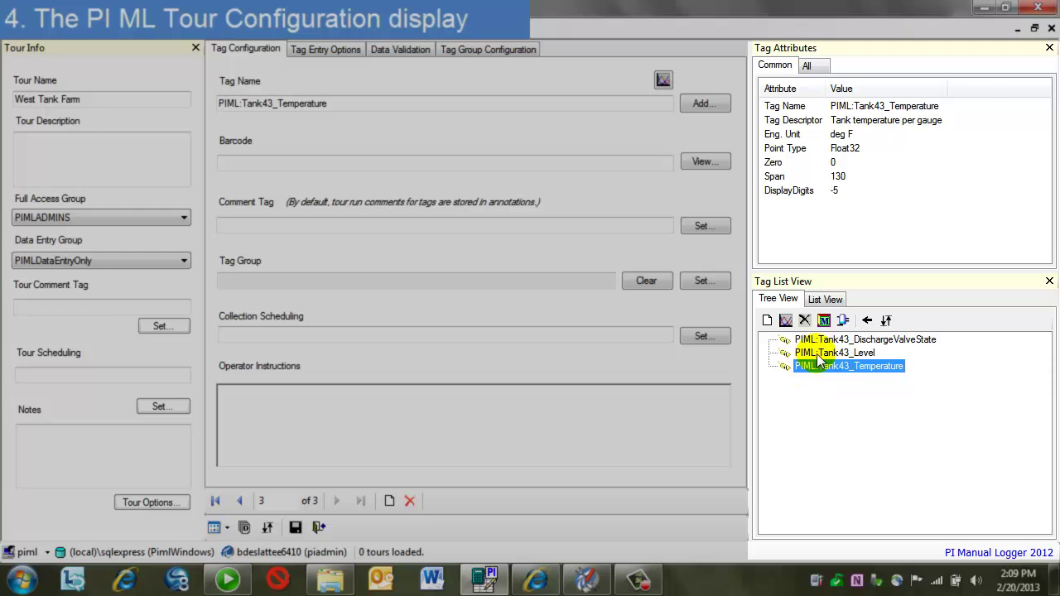
pyautogui.click(835, 354)
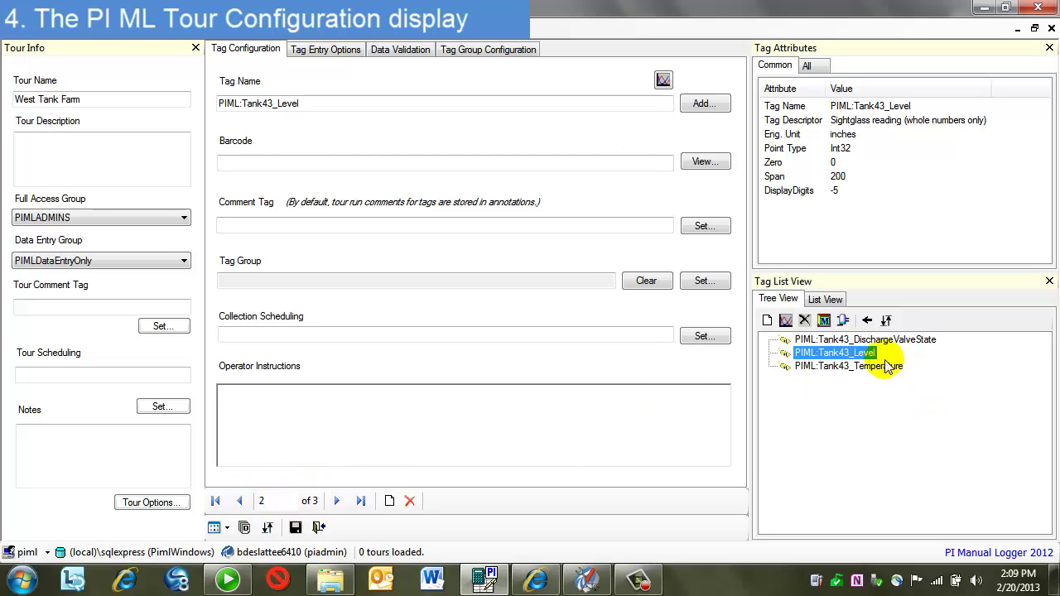
pyautogui.click(825, 368)
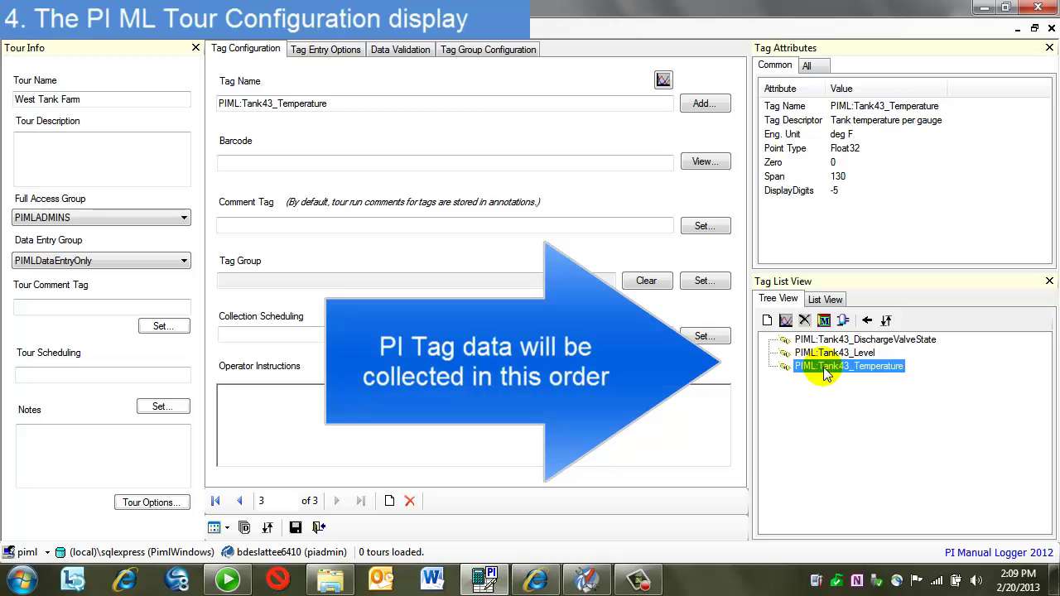
pyautogui.moveTo(824, 369); pyautogui.dragTo(820, 341)
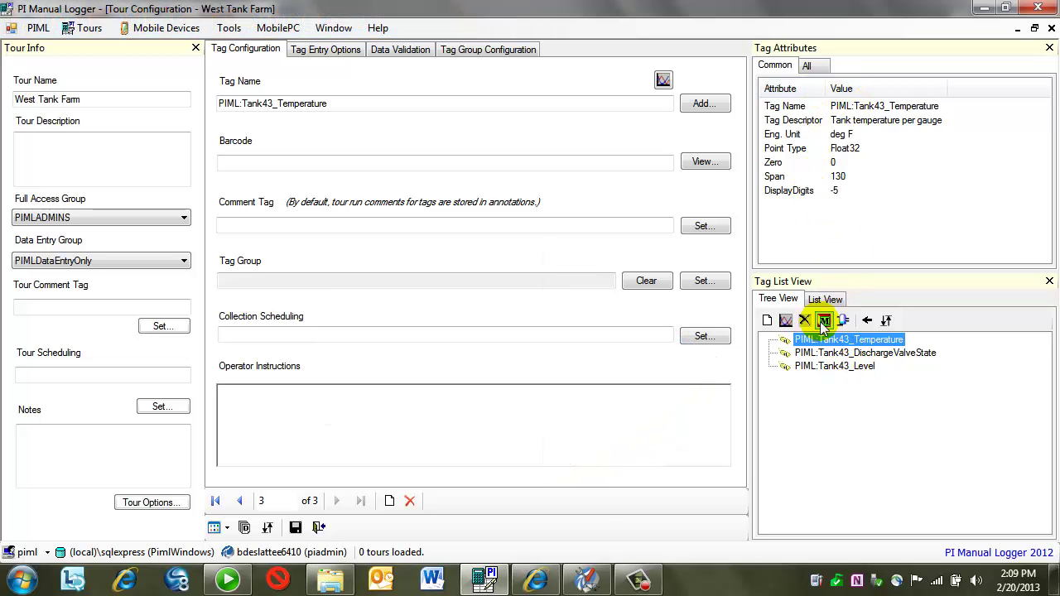
# Review each tag's attributes, ending on Tank43_Level: inches, Int32, zero 0, span 200.
pyautogui.click(811, 66)
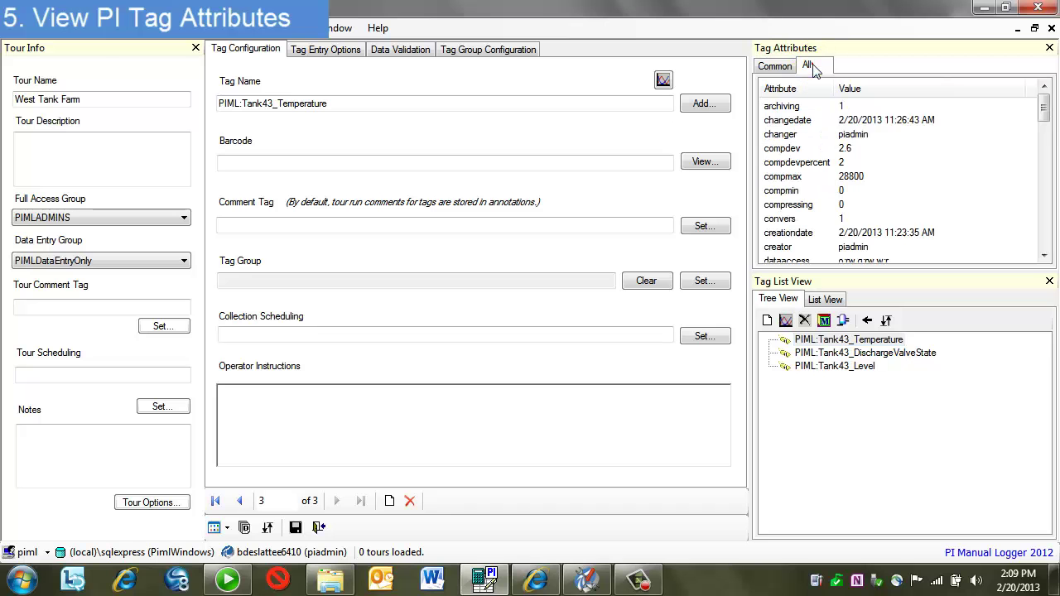
pyautogui.moveTo(1046, 108)
pyautogui.mouseDown()
pyautogui.moveTo(1043, 239)
pyautogui.moveTo(1037, 99)
pyautogui.mouseUp()
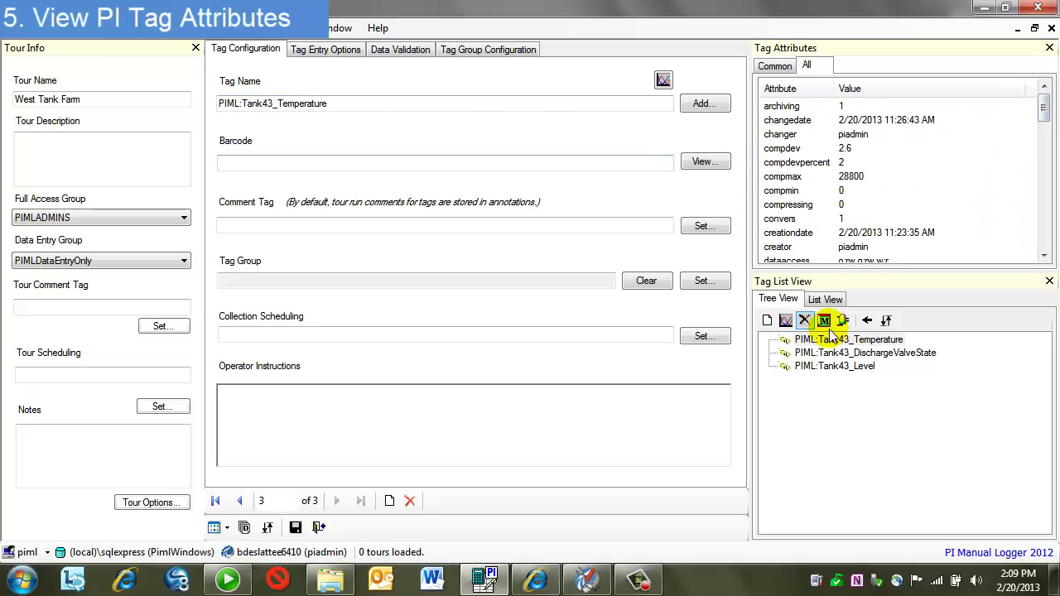
pyautogui.click(869, 341)
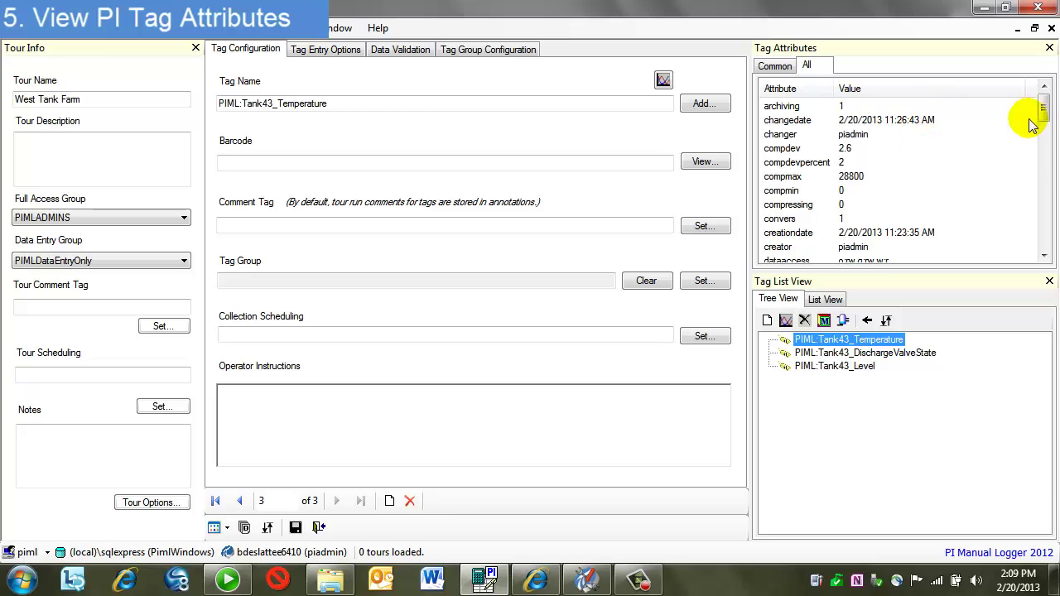
pyautogui.click(775, 66)
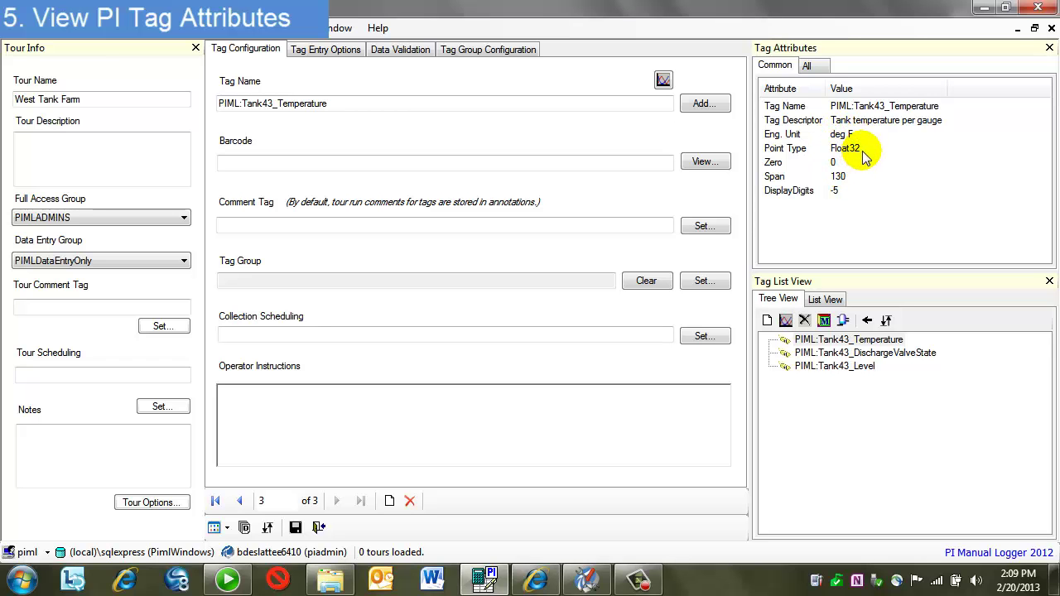
pyautogui.click(881, 354)
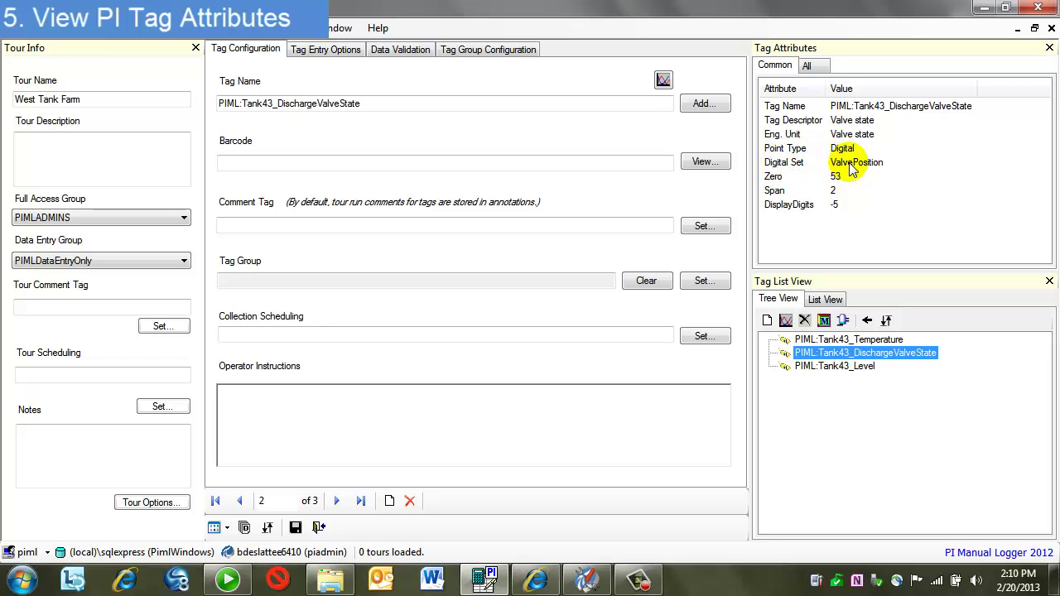
pyautogui.click(828, 368)
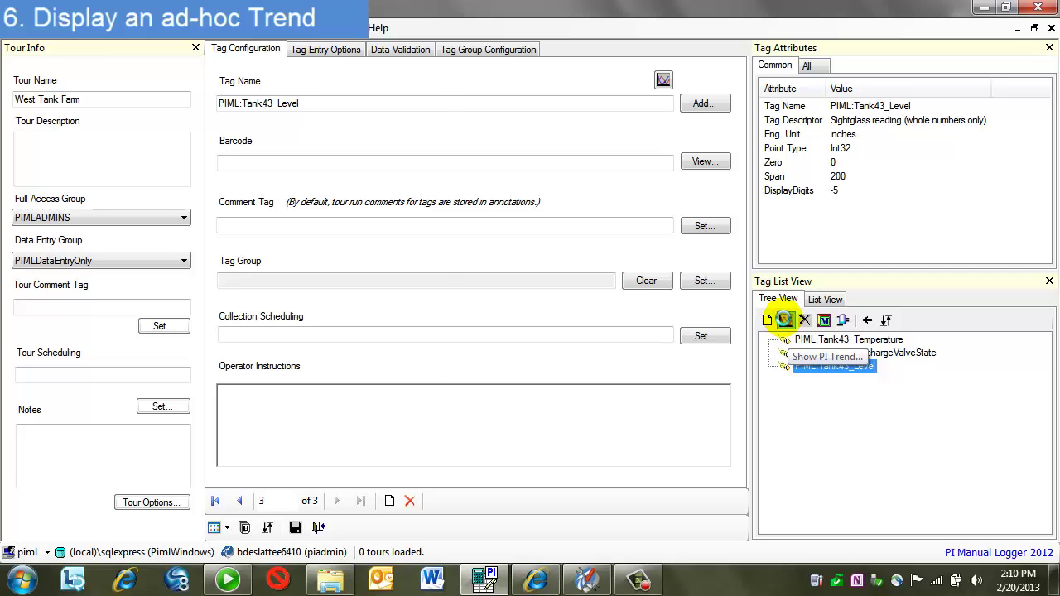
pyautogui.click(784, 320)
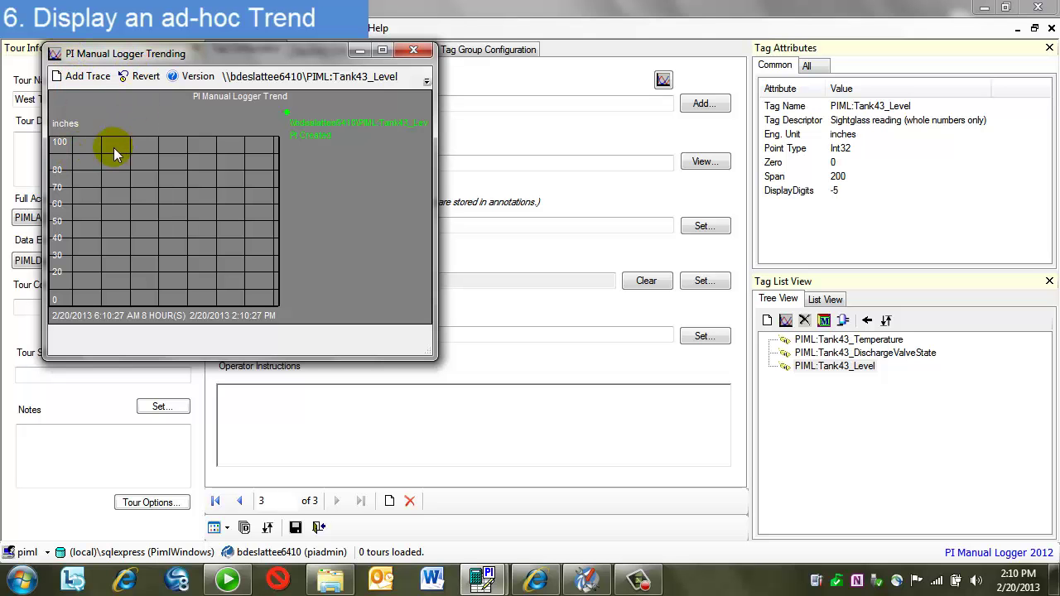
pyautogui.click(413, 50)
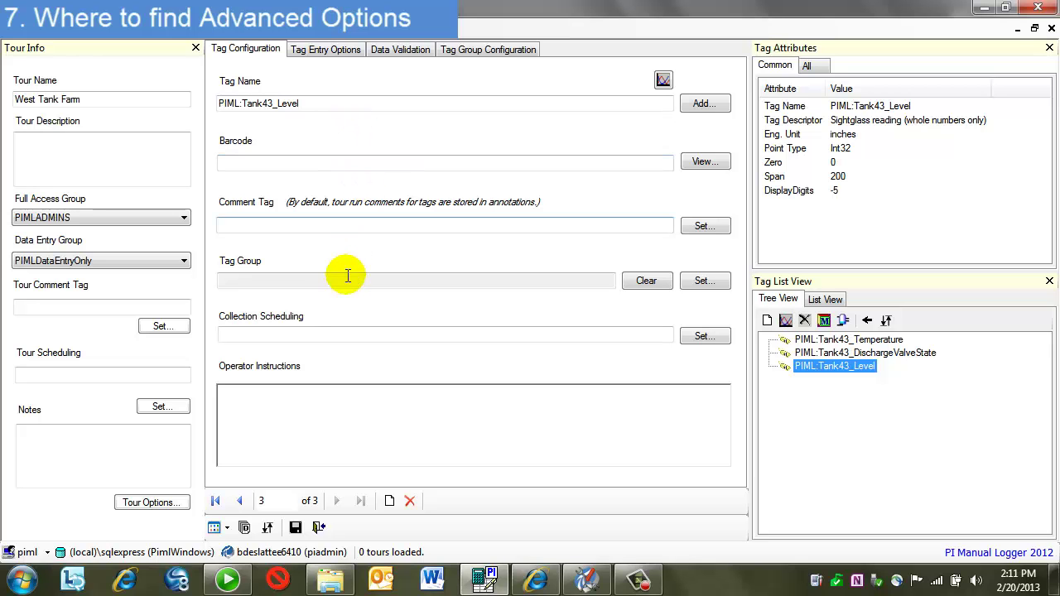
# Save the West Tank Farm tour and confirm keeping the changes.
pyautogui.click(295, 529)
pyautogui.click(525, 344)
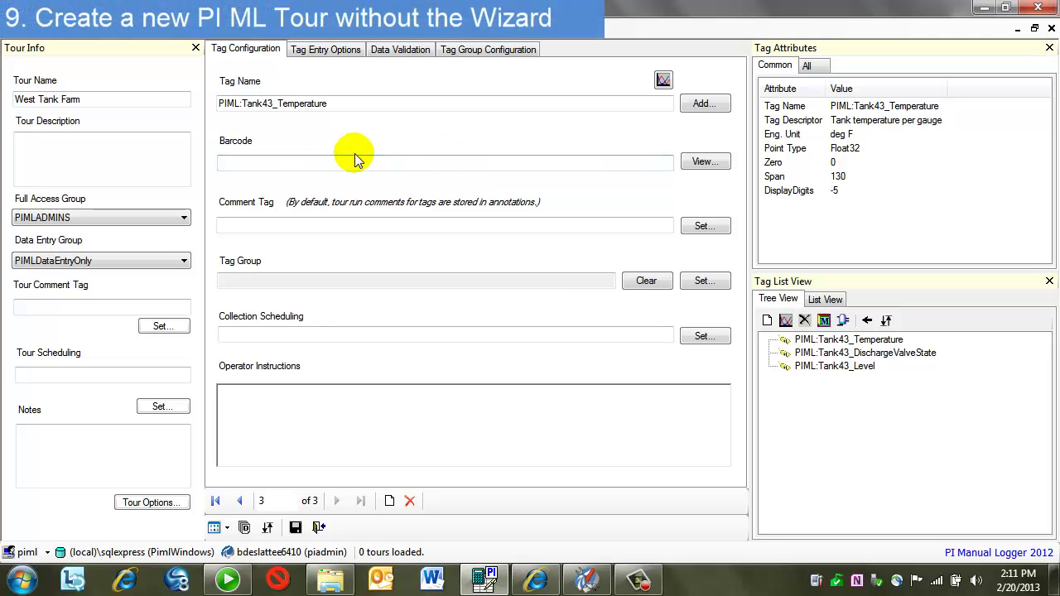
# Close the West Tank Farm tour and start a new tour, skipping the wizard.
pyautogui.click(1052, 28)
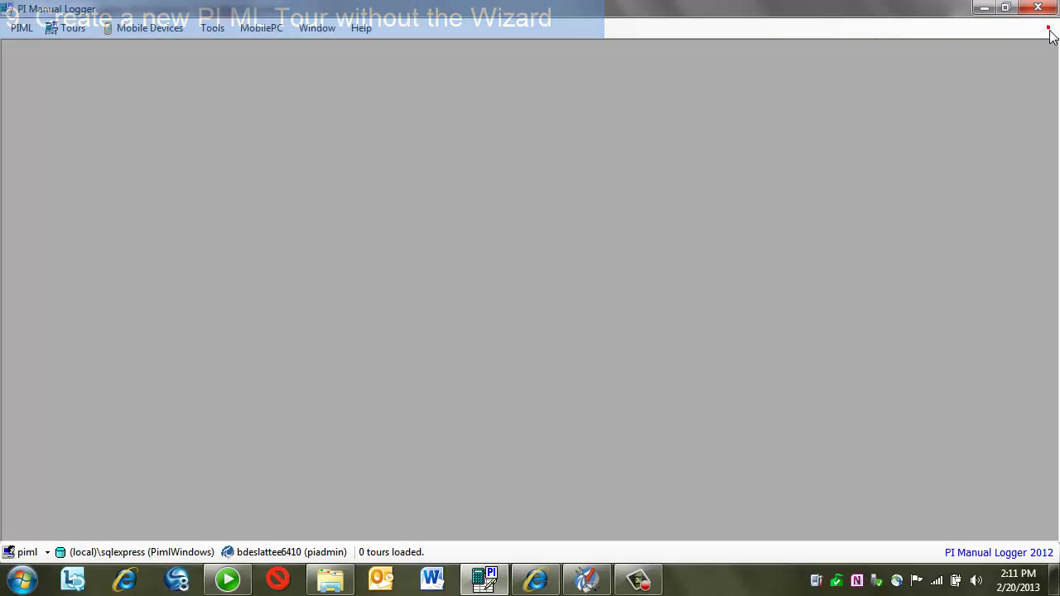
pyautogui.click(83, 30)
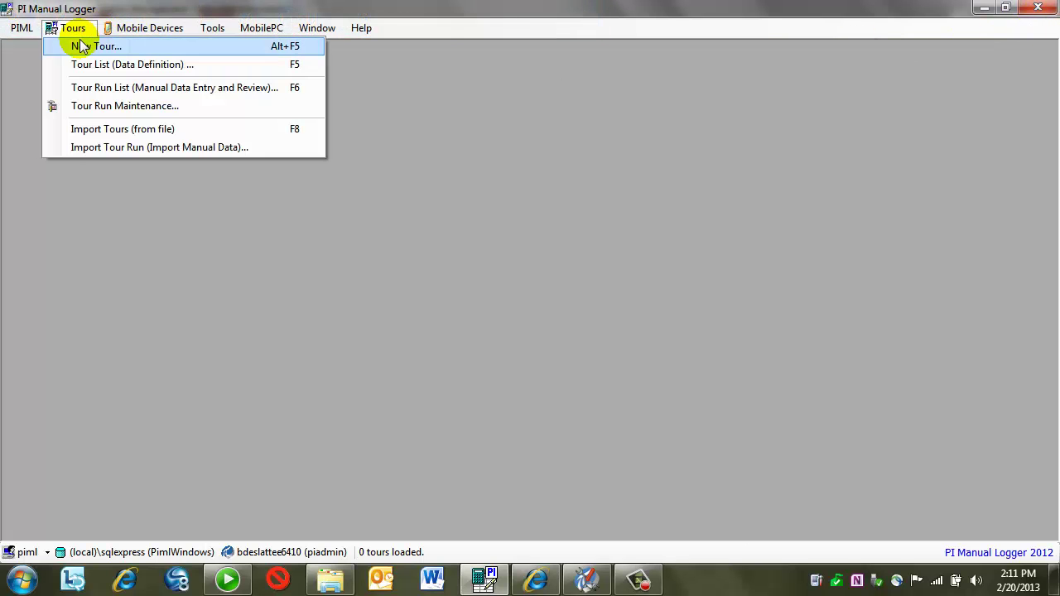
pyautogui.click(83, 48)
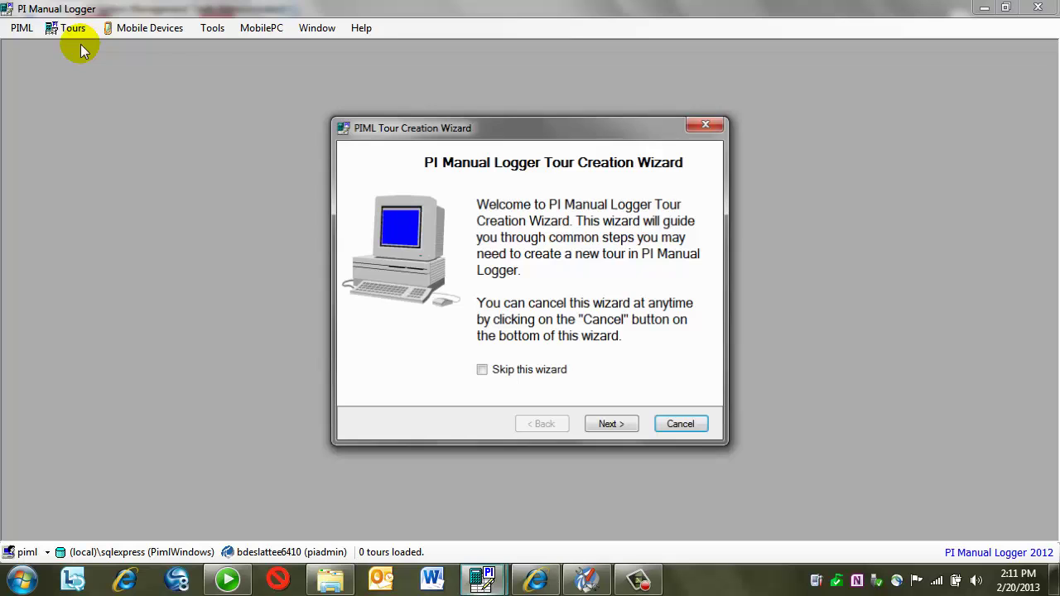
pyautogui.click(482, 372)
pyautogui.click(598, 425)
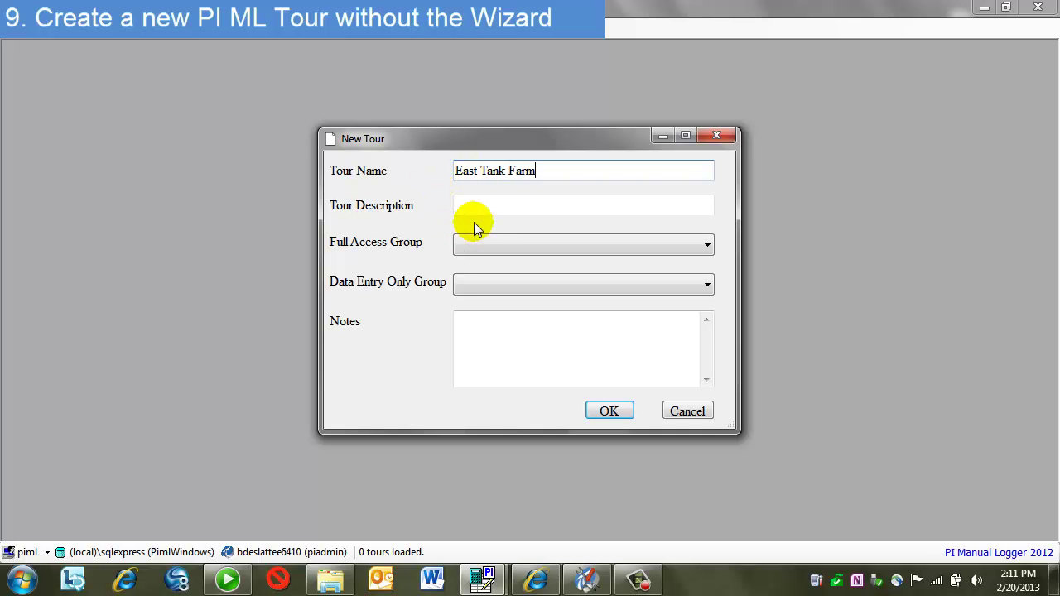
# Create East Tank Farm with PIMLADMINS full access and PIMLDataEntryOnly data entry groups.
pyautogui.click(497, 241)
pyautogui.click(497, 260)
pyautogui.click(500, 286)
pyautogui.click(491, 322)
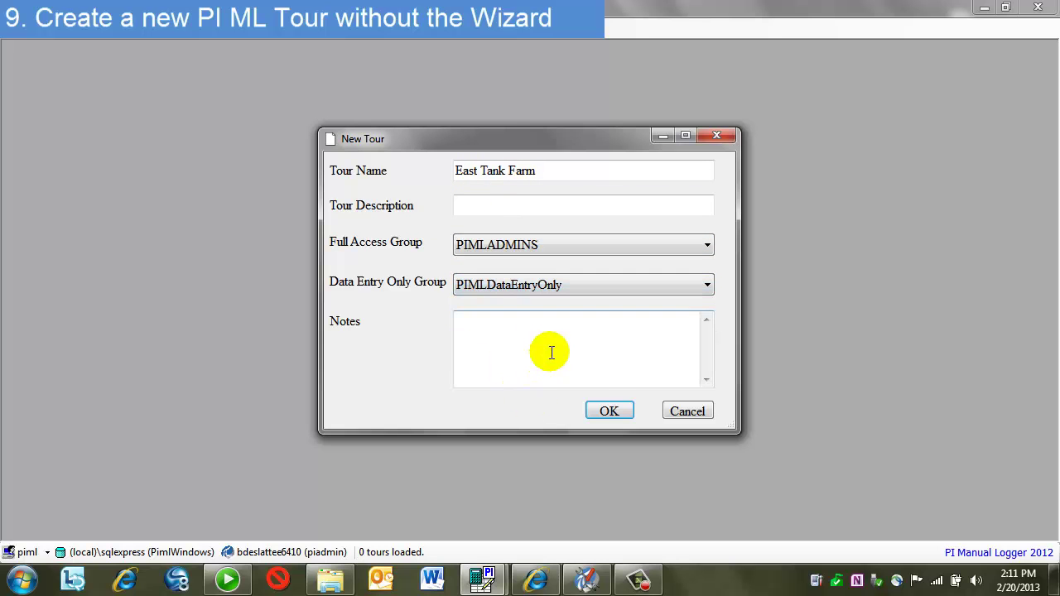
pyautogui.click(609, 411)
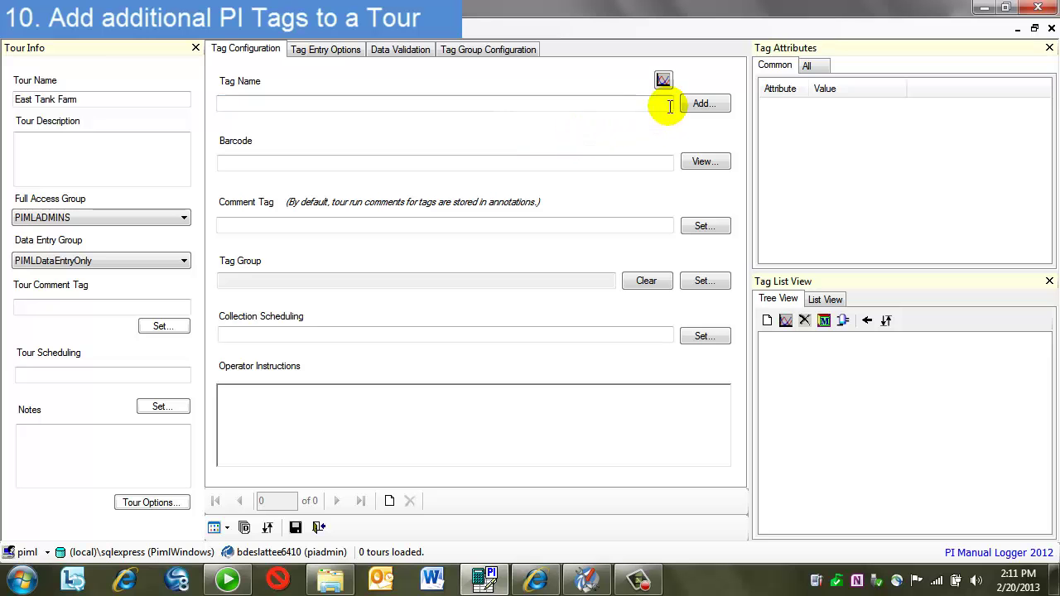
# Add the PIML:Tank43_DischargeValveState tag to the East Tank Farm tour.
pyautogui.click(696, 103)
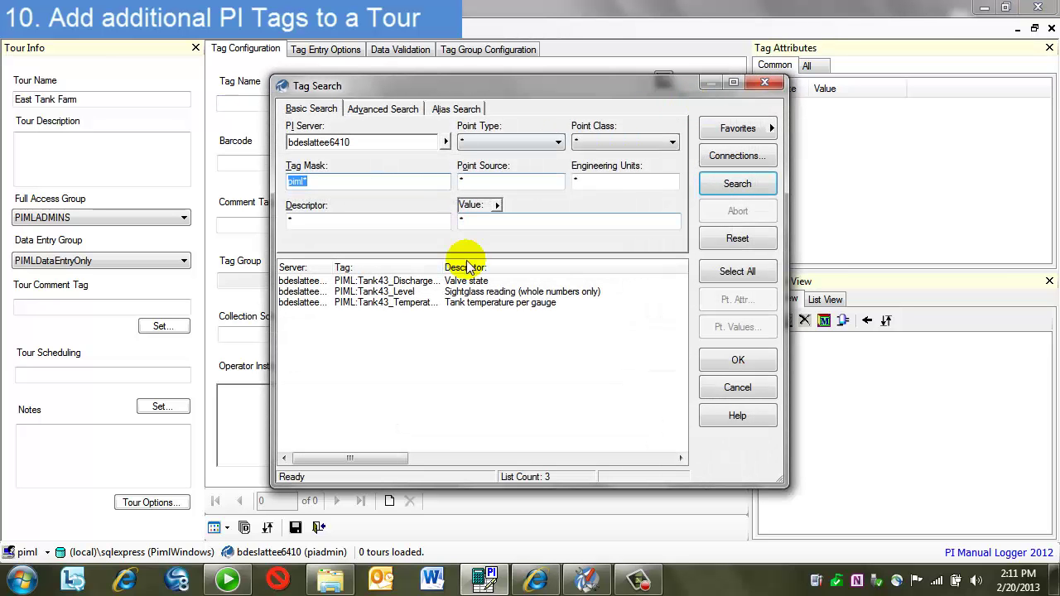
pyautogui.click(377, 281)
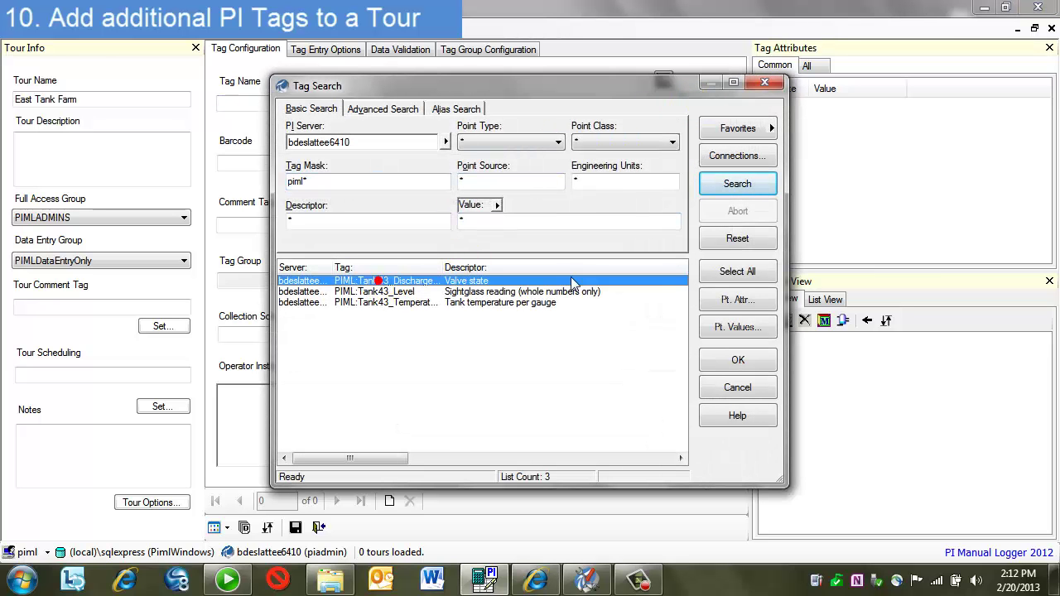
pyautogui.click(737, 362)
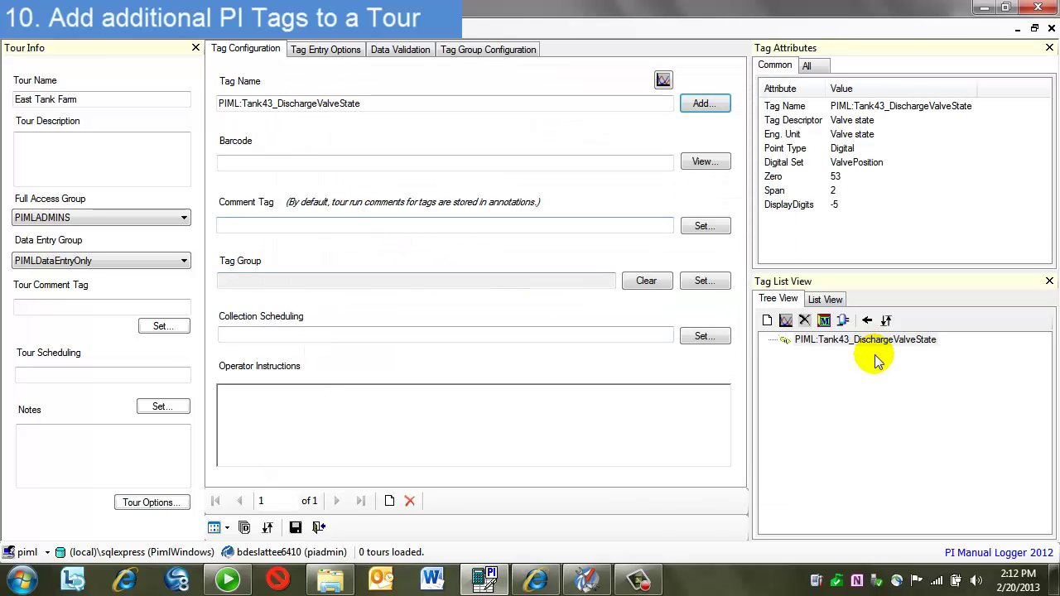
pyautogui.click(853, 346)
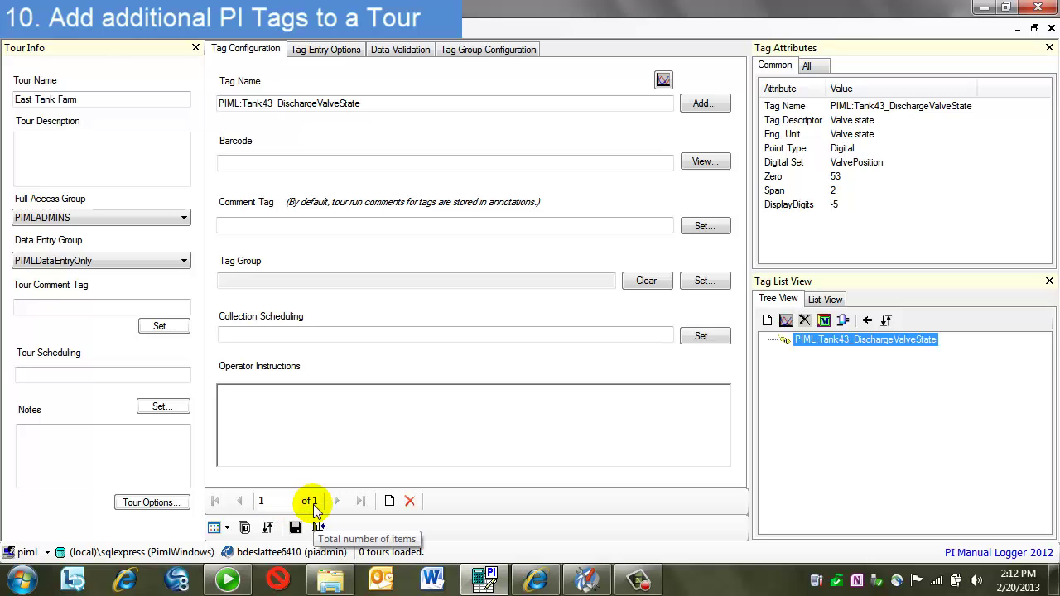
# Add PIML:Tank43_Level and PIML:Tank43_Temperature, then save the tour with Yes.
pyautogui.click(704, 103)
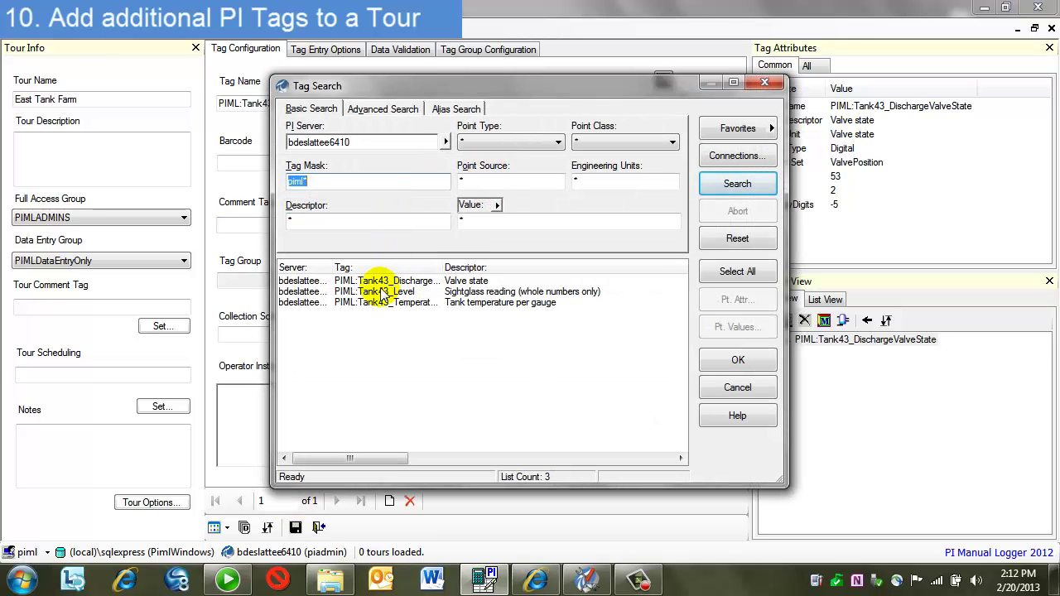
pyautogui.click(383, 292)
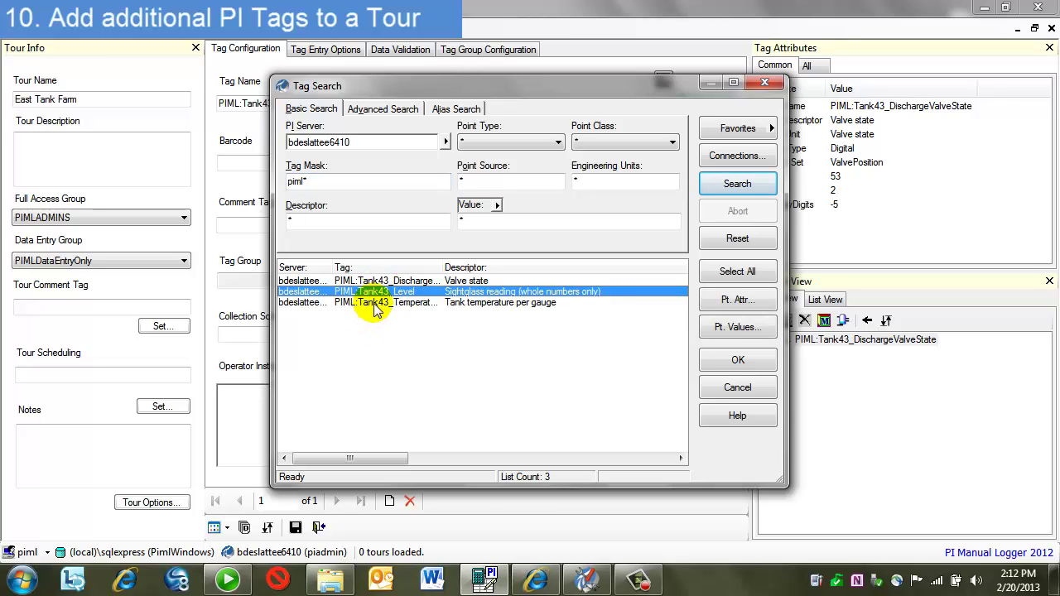
pyautogui.keyDown('shift'); pyautogui.click(374, 303); pyautogui.keyUp('shift')
pyautogui.click(738, 359)
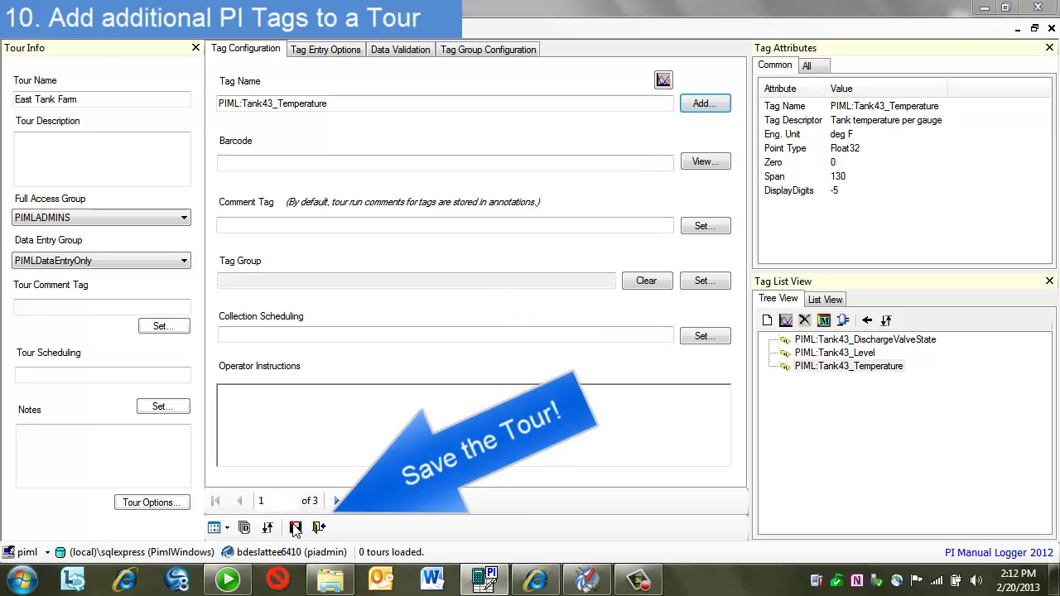
pyautogui.click(295, 531)
pyautogui.click(504, 345)
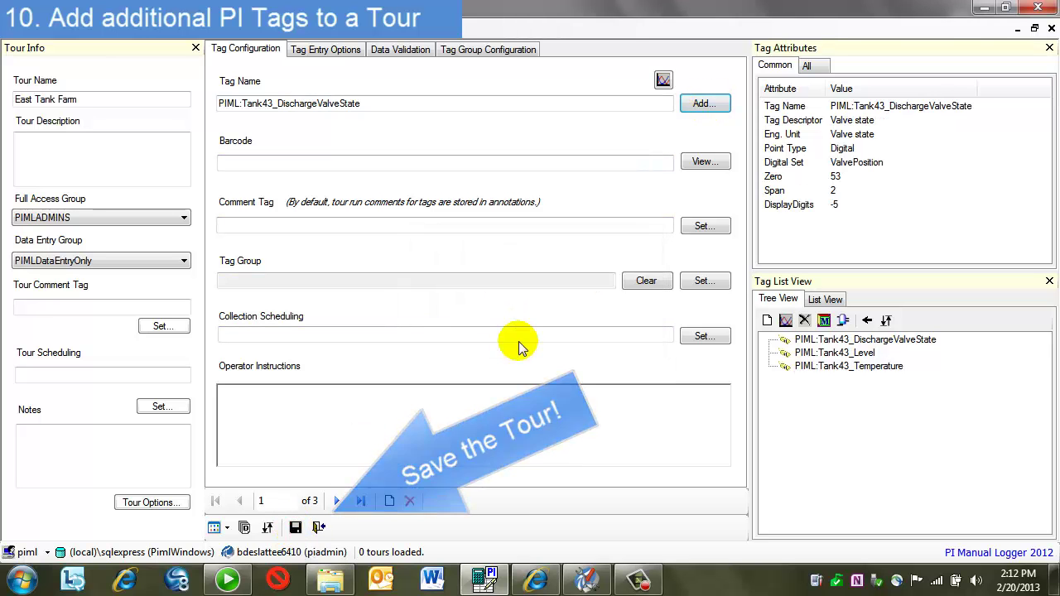